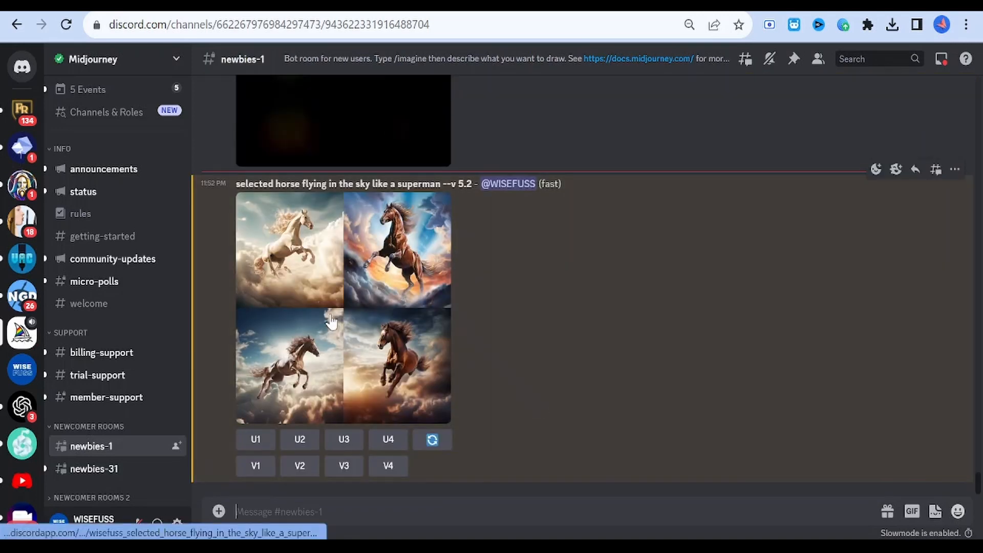
Step: View the flying horse image grid enlarged, and run Midjourney's /settings command in the newbies-1 channel
left_click(330, 317)
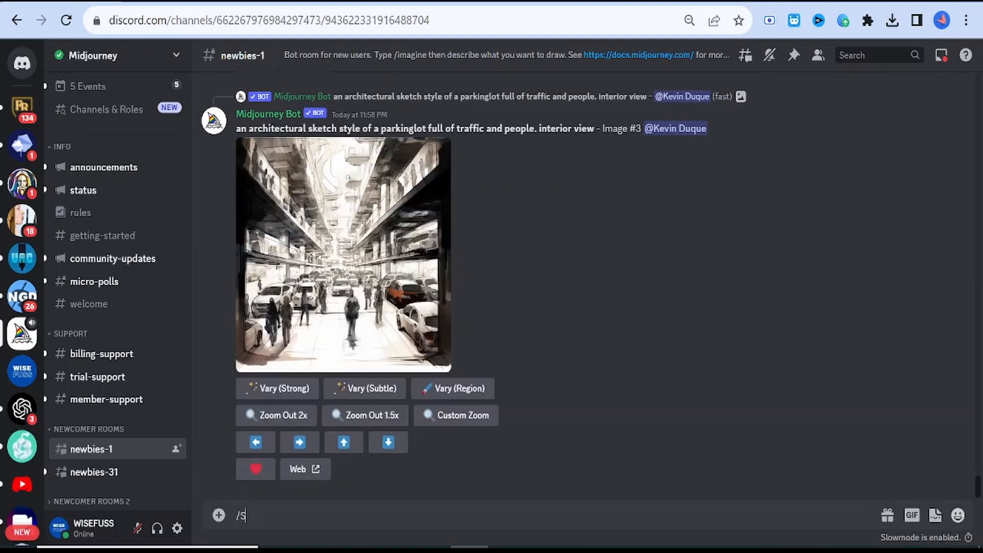
type("SETTIN")
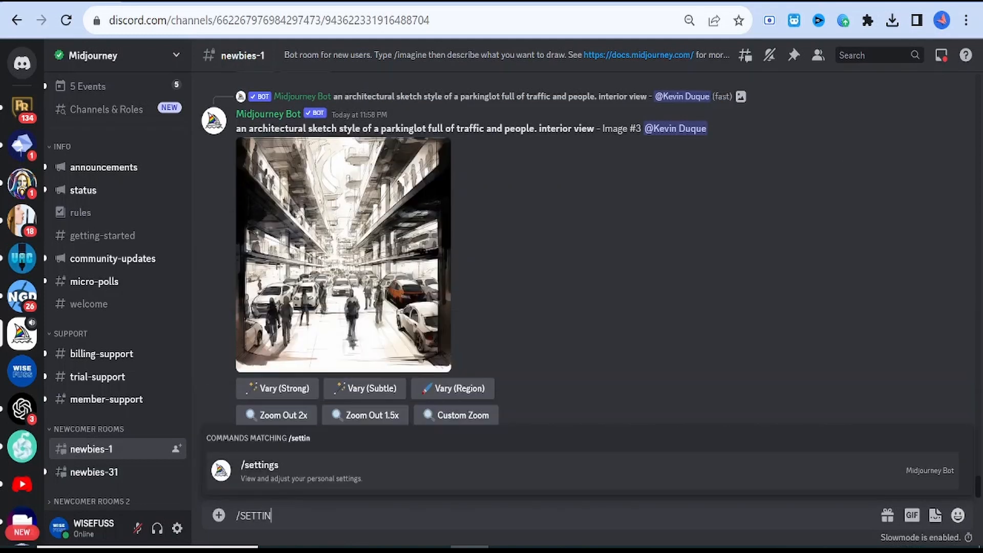
type("GS")
key("Return")
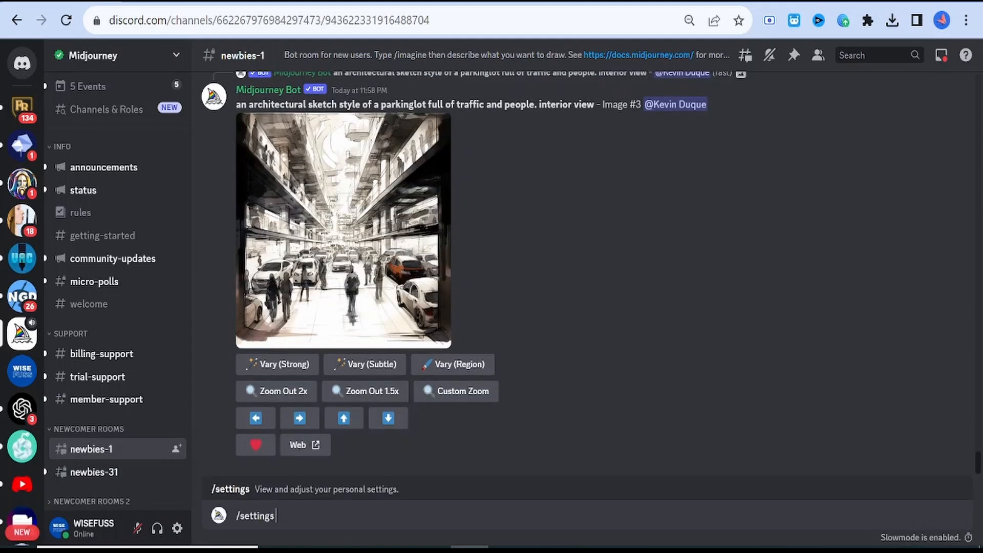
key("Return")
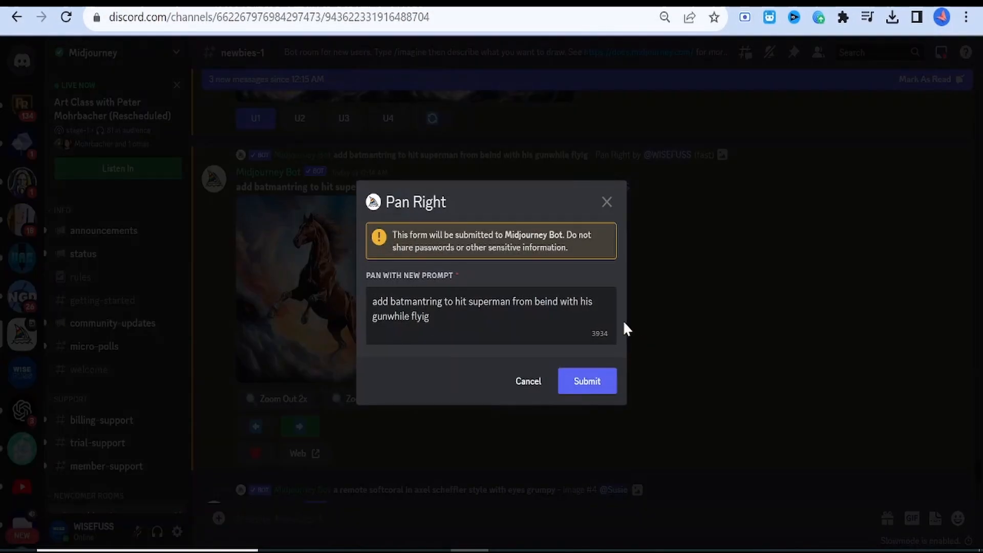
Step: Replace the Pan Right prompt with "show a thunder light about to hit batman as he approaches to catch superman from behind"
key("BackSpace")
key("BackSpace")
key("BackSpace")
key("BackSpace")
key("BackSpace")
key("BackSpace")
key("BackSpace")
key("BackSpace")
key("BackSpace")
key("BackSpace")
key("BackSpace")
key("BackSpace")
key("BackSpace")
key("BackSpace")
key("BackSpace")
key("BackSpace")
key("BackSpace")
key("BackSpace")
key("BackSpace")
key("BackSpace")
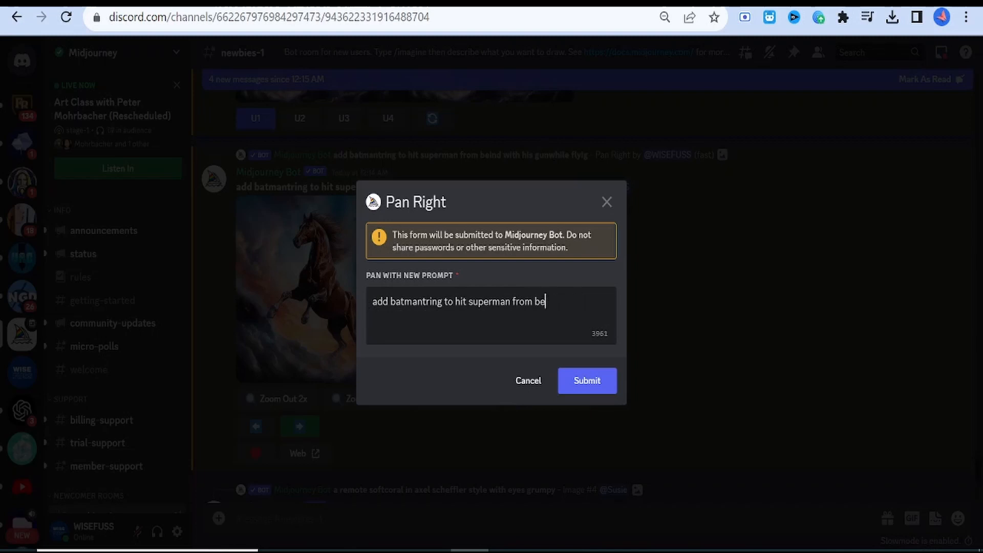
type("show a")
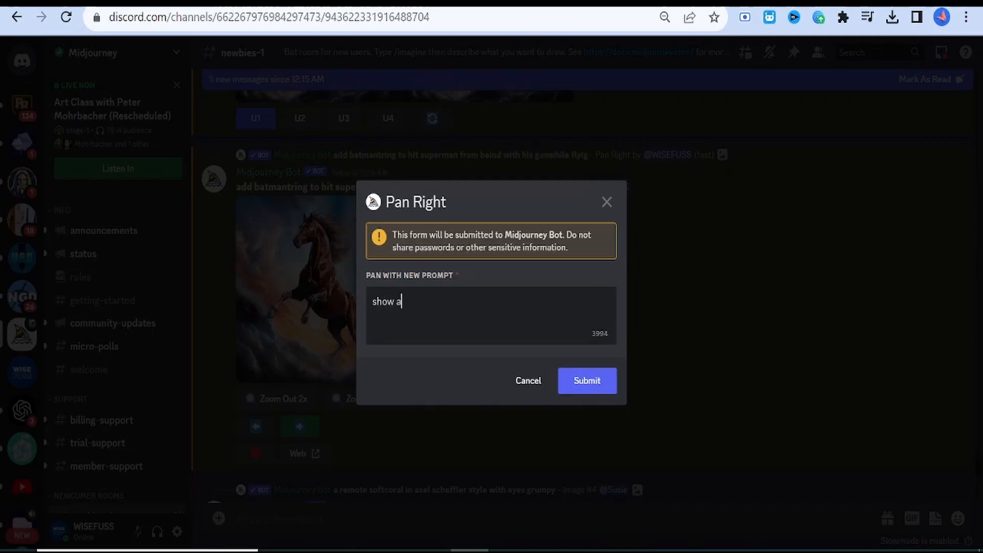
type(" thunder ligth")
type(" about to")
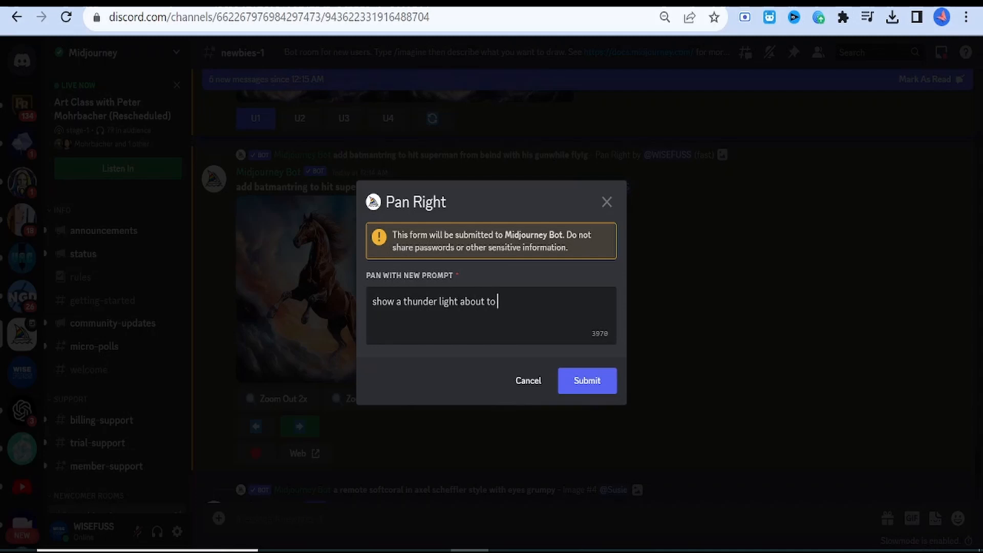
type(" hit batman as he approaches to catch ")
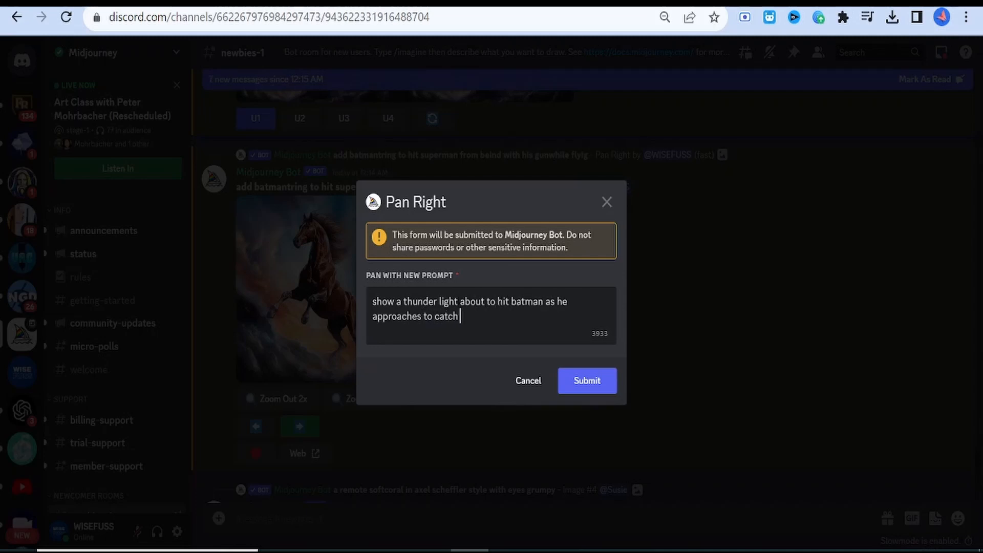
type("sueerman from behind")
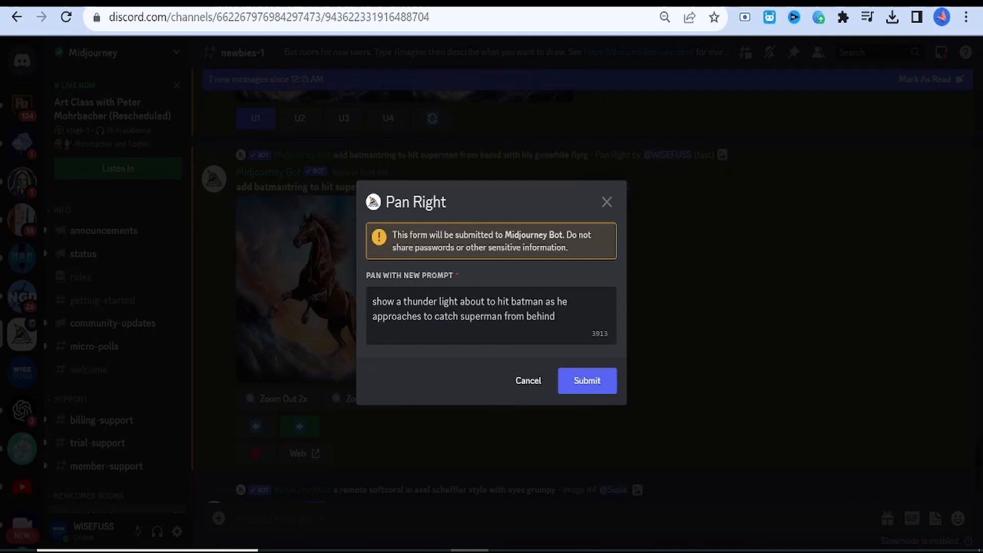
Step: Append ", lighten the sky a bit because of the flash" to the Pan Right prompt and submit it
type(", lighten the sky a bit because of the f")
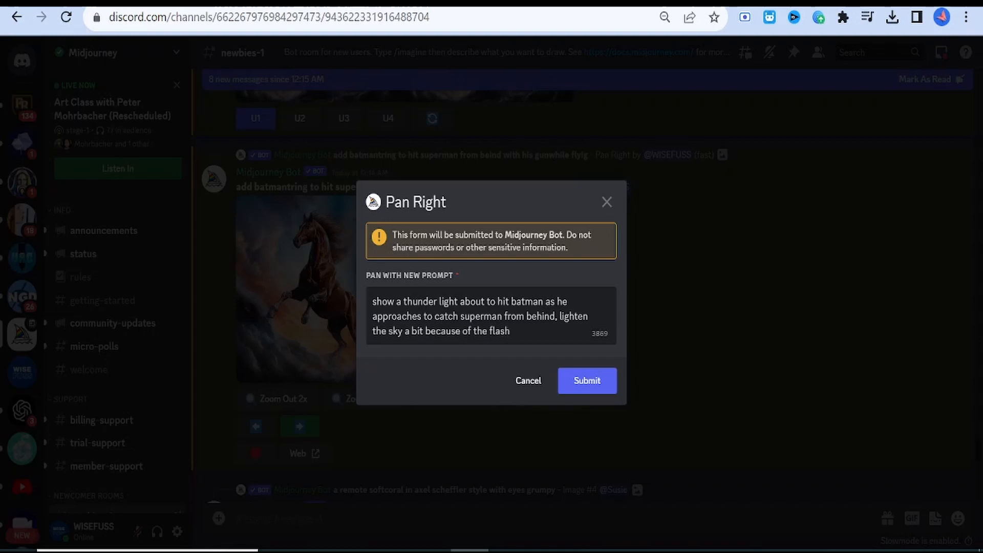
type("lash")
left_click(599, 389)
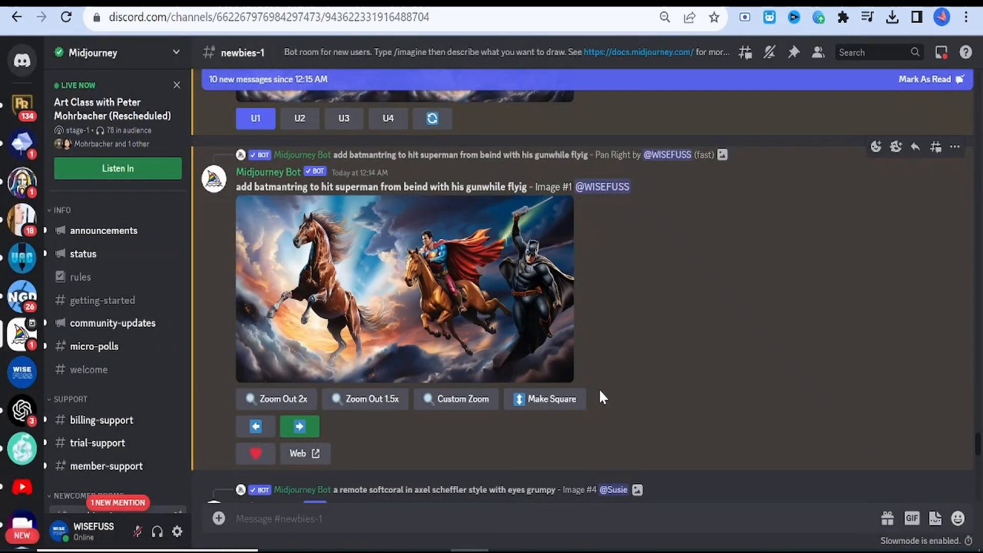
Step: Find the finished thunder light pan in the channel and open its image grid for a larger view
scroll(597, 388, "down", 10)
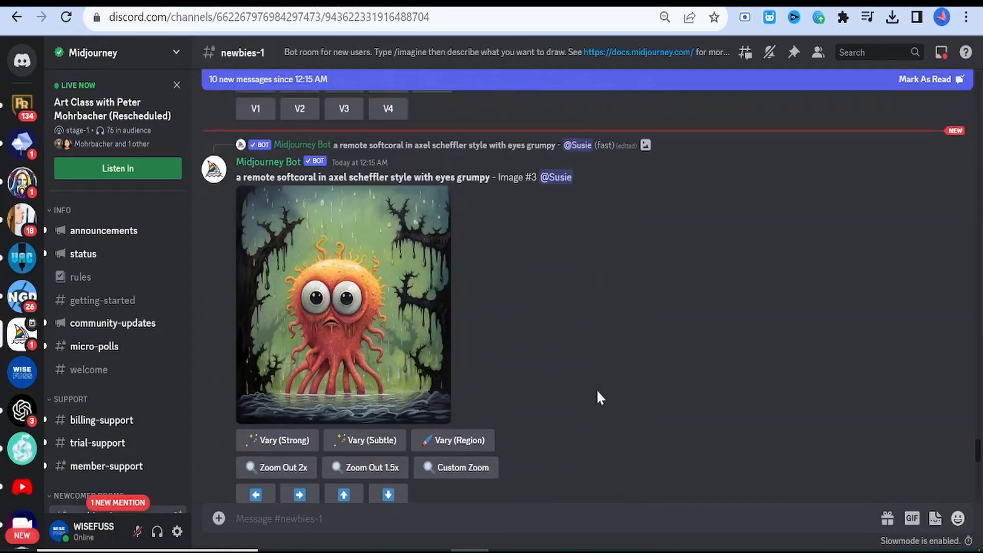
scroll(597, 389, "up", 10)
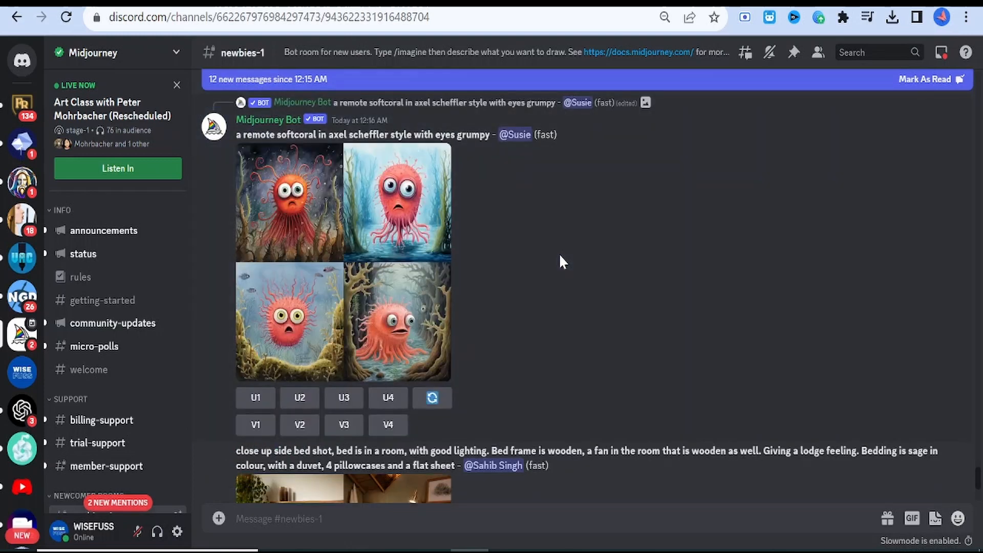
scroll(569, 264, "down", 10)
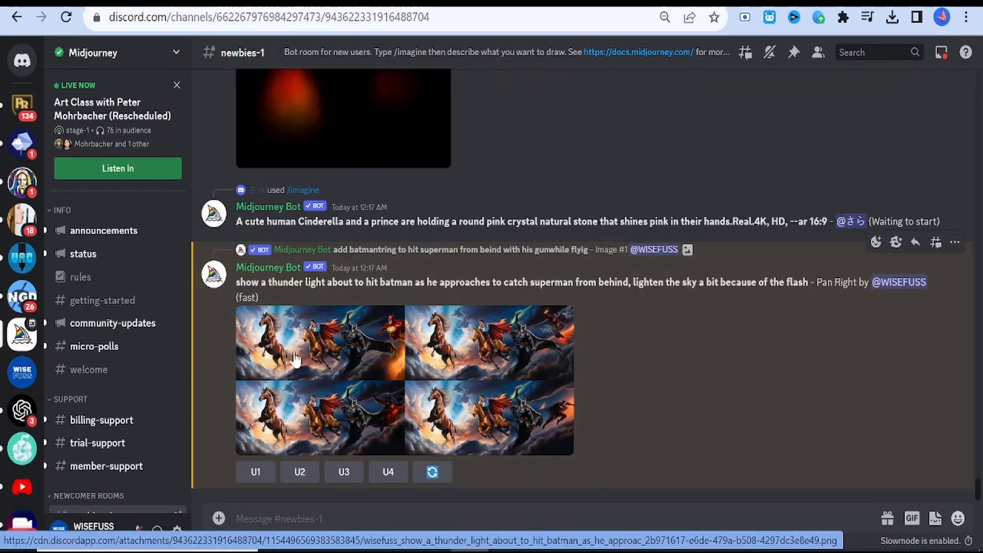
left_click(295, 360)
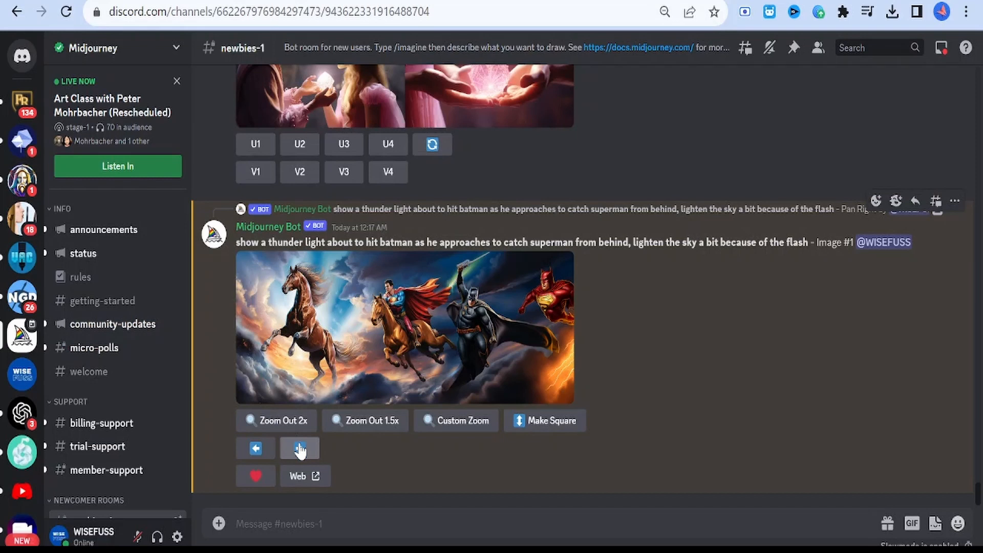
Step: Pan the upscaled image right with the prompt "replace the thunder bolt character with a natural thunder light which is striking right behind the batman"
left_click(301, 448)
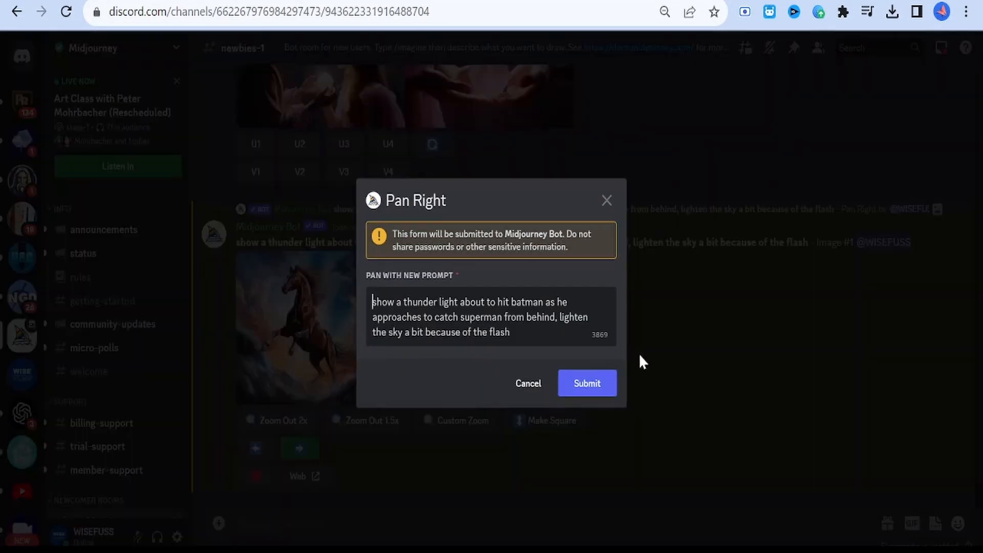
left_click_drag(451, 331, 368, 287)
type("replace the thunder bolt cha")
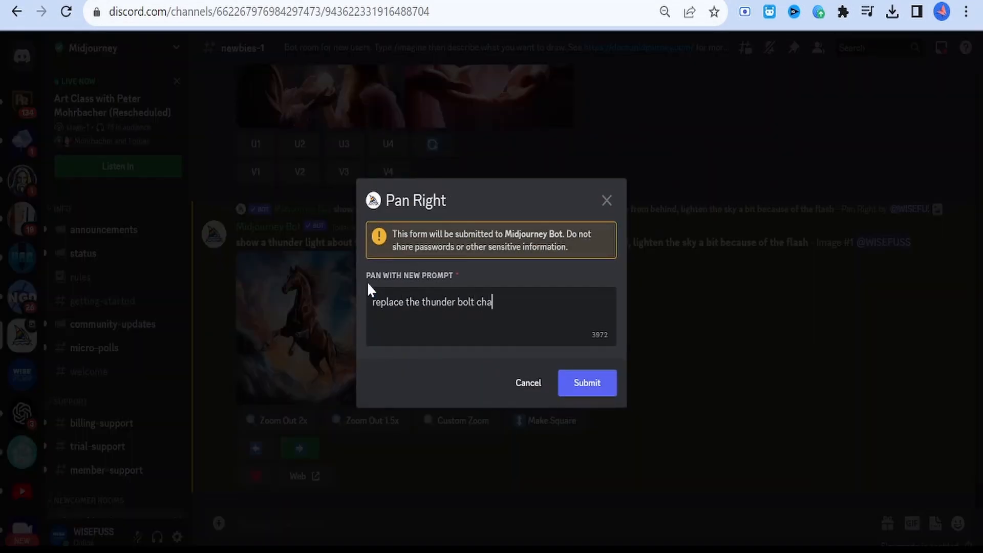
type("racter with a natural thunder light ")
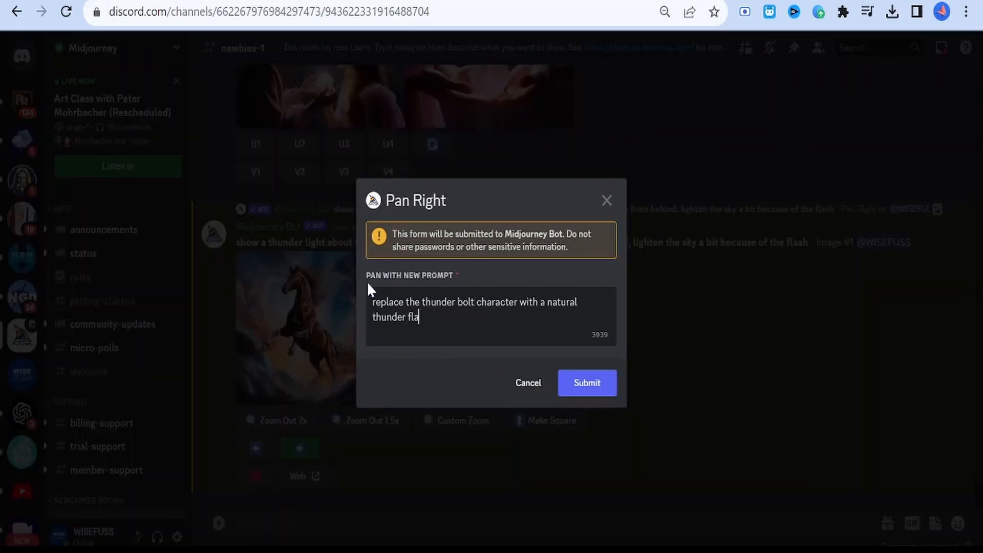
type("which is striking right behind the batman")
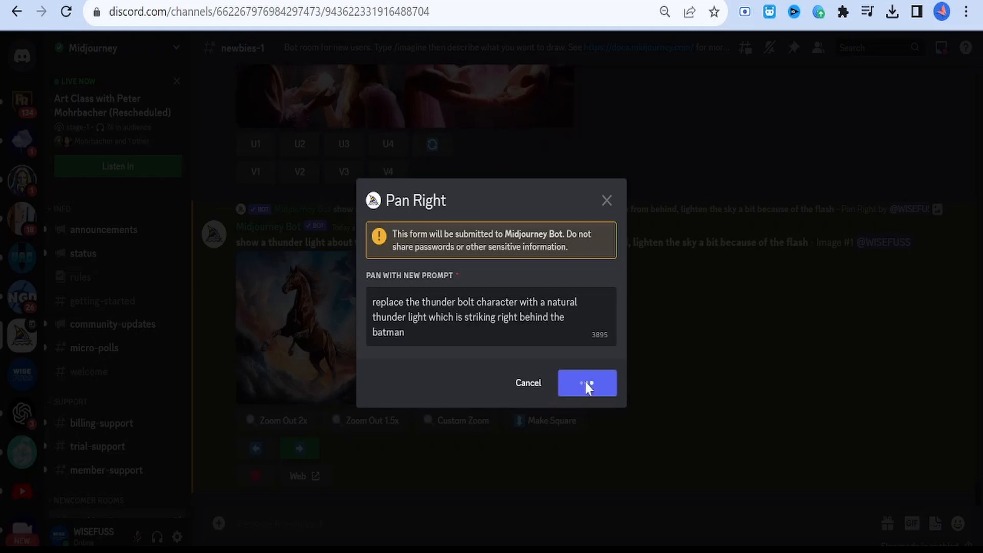
left_click(585, 381)
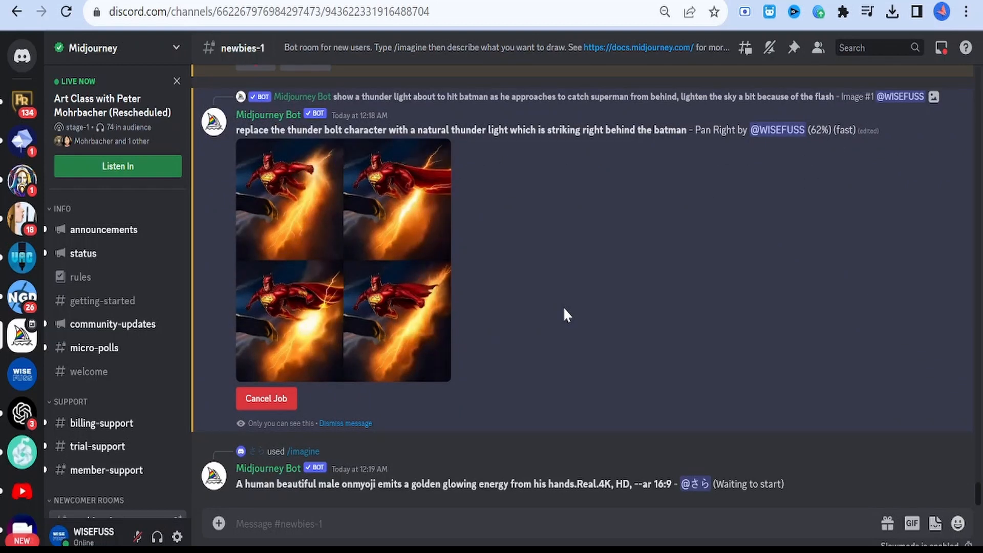
Step: Pan the upscaled first image of the natural thunder light result right, appending "add a wonder woman" to its prompt
scroll(563, 308, "up", 2)
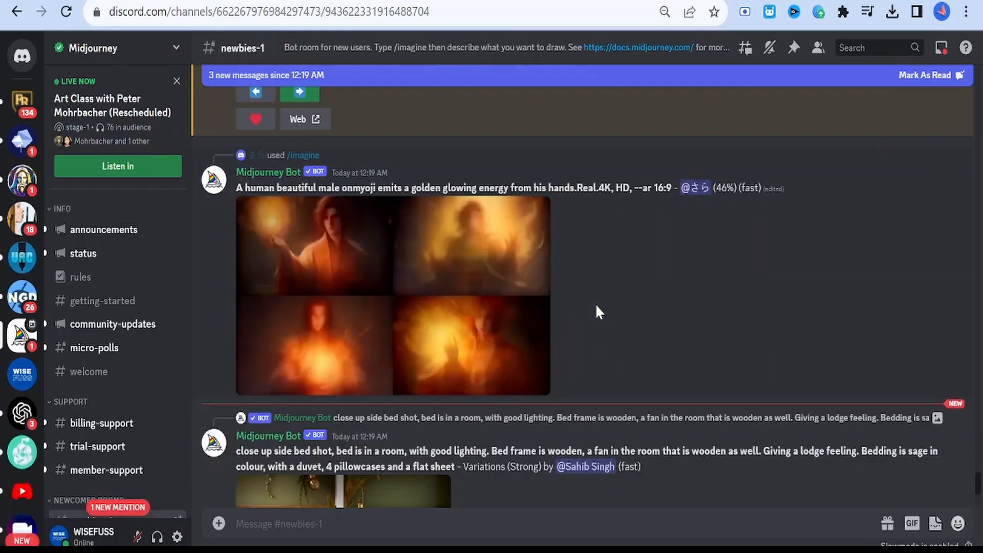
scroll(597, 306, "down", 15)
scroll(593, 312, "up", 5)
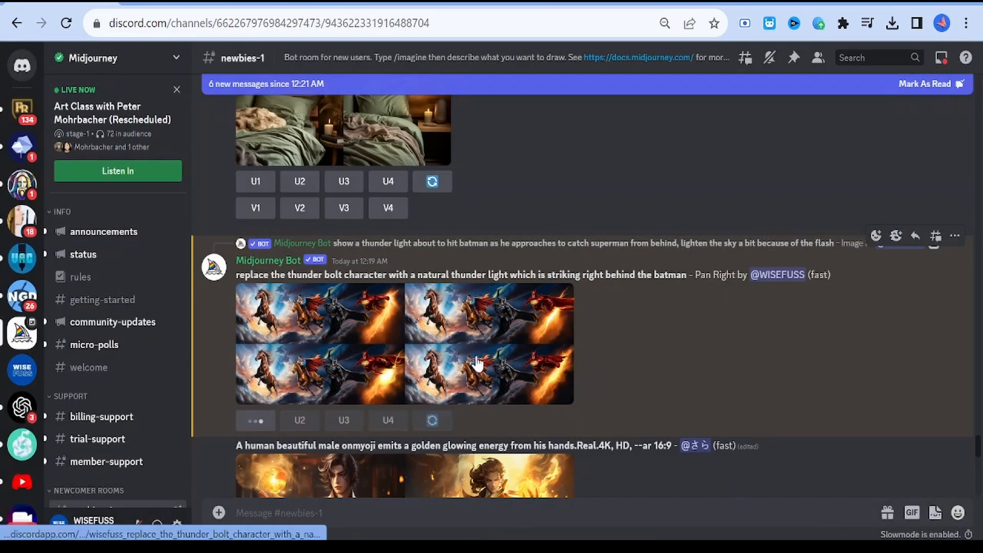
scroll(425, 343, "down", 15)
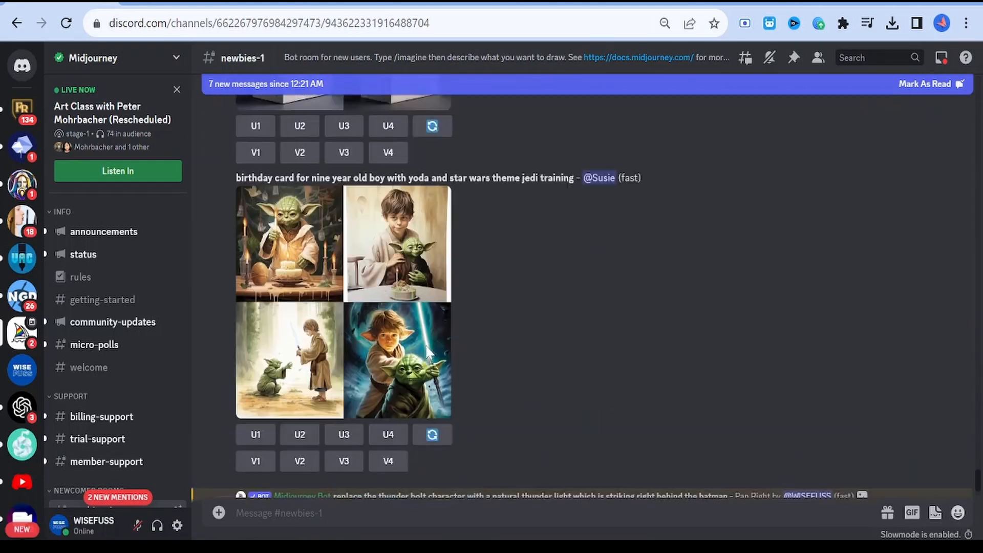
scroll(425, 348, "down", 5)
scroll(581, 330, "up", 6)
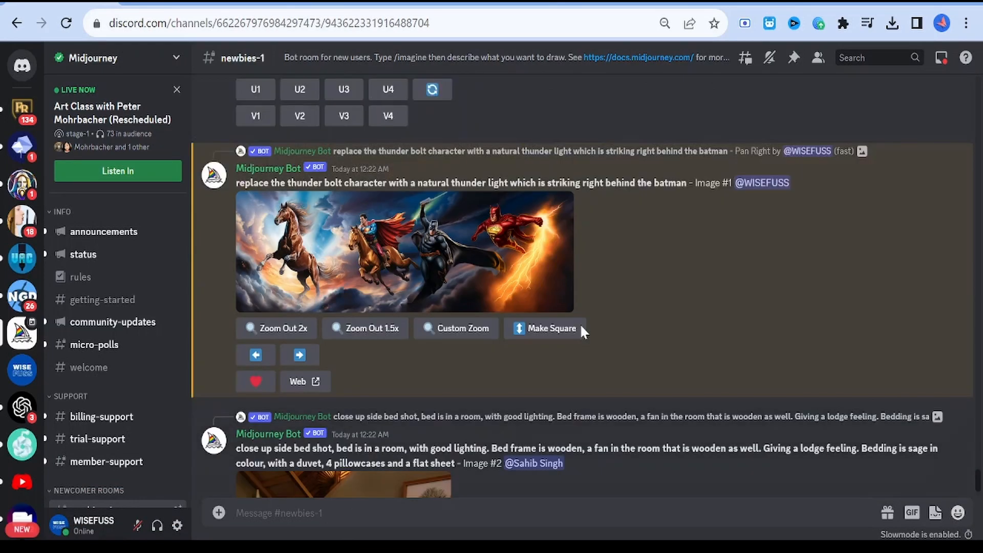
left_click(299, 355)
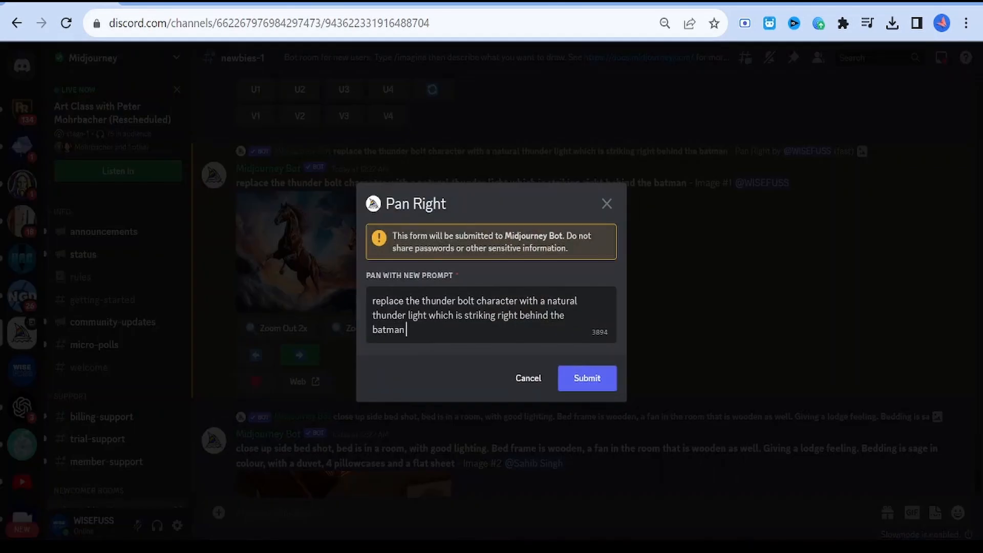
type("add a wonder woman")
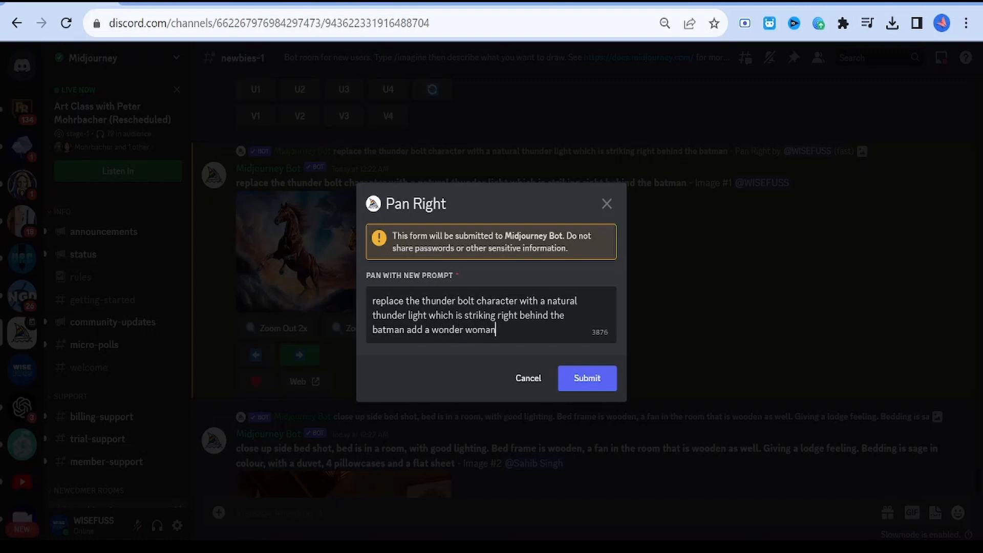
left_click(584, 385)
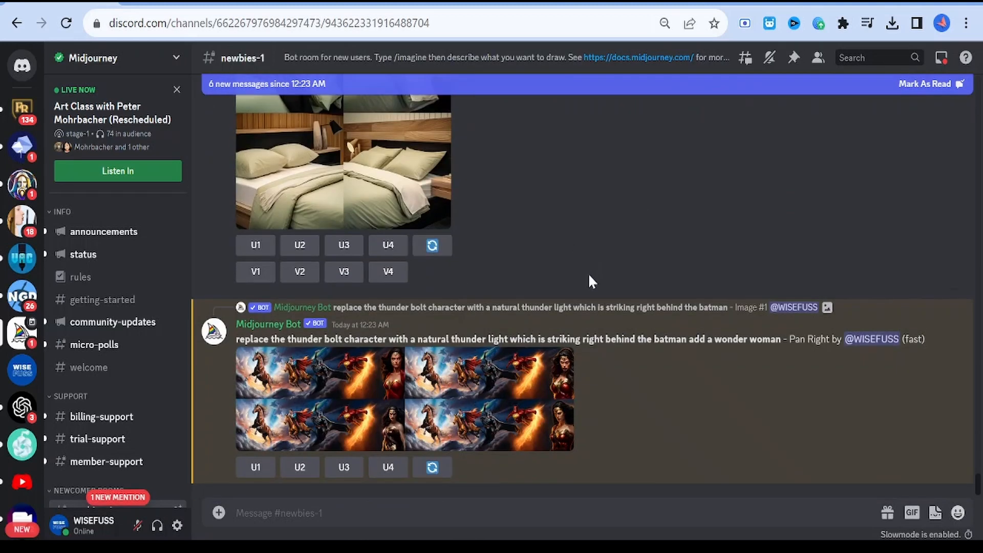
Step: Open larger views of the wonder woman pan's image grid and of its upscaled fourth image
left_click(471, 409)
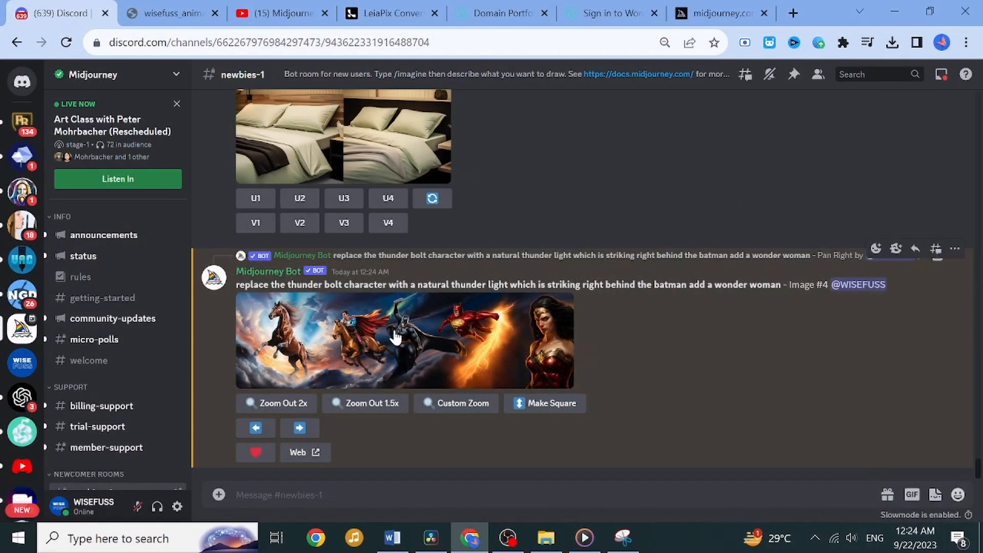
left_click(394, 333)
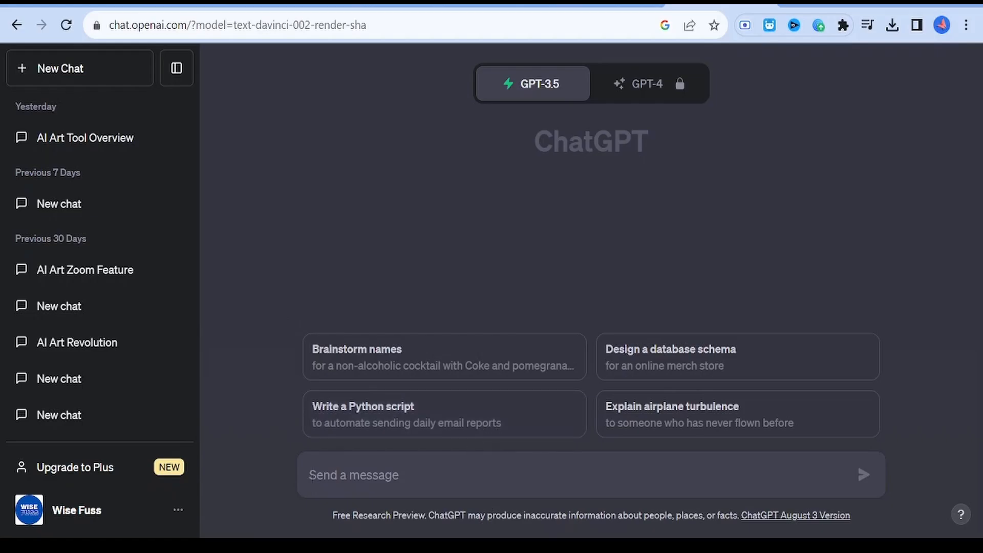
Step: Switch to ChatGPT and send "Describe a picture having flying horse and then superheroes like wonderwoman, superman etc in it"
type("Describe")
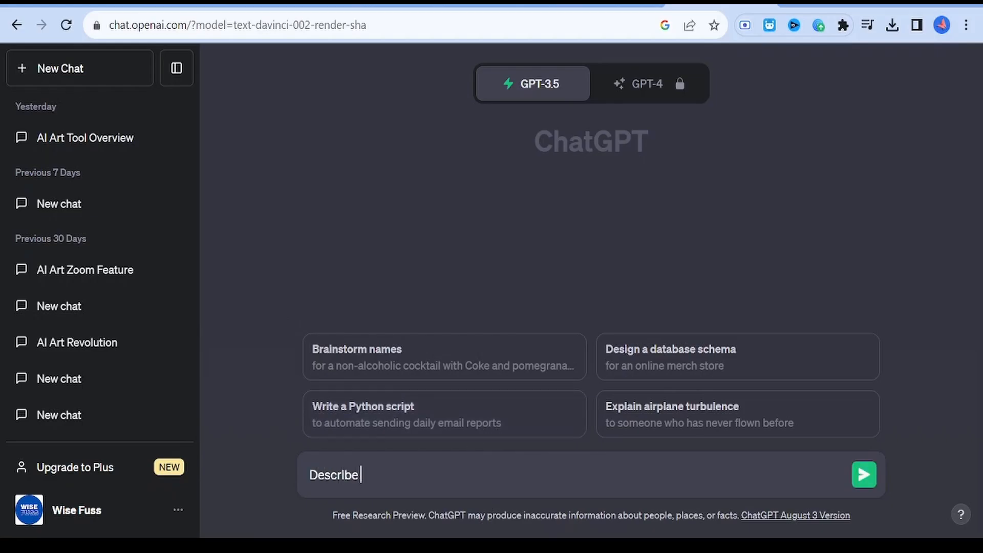
type(" a picture having fl")
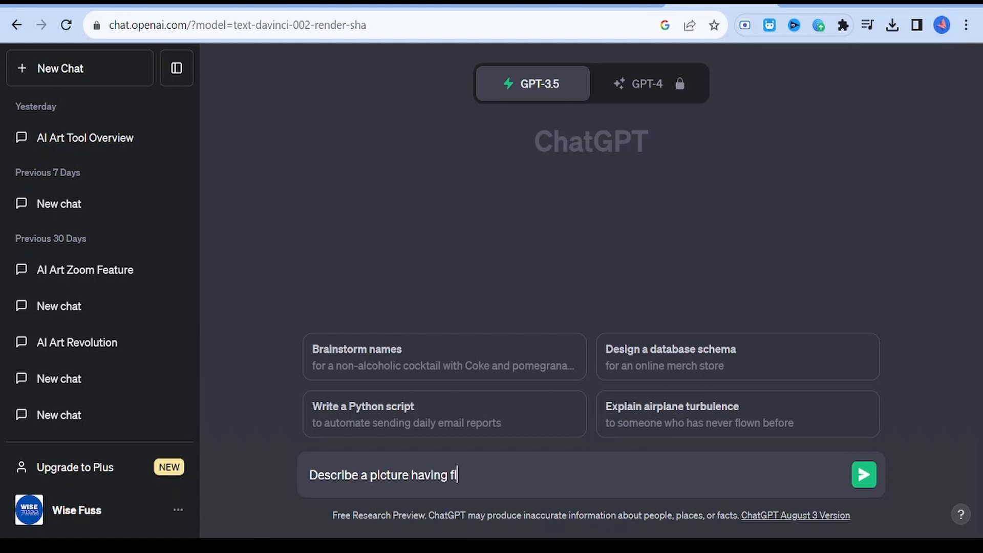
type("ying horse and ")
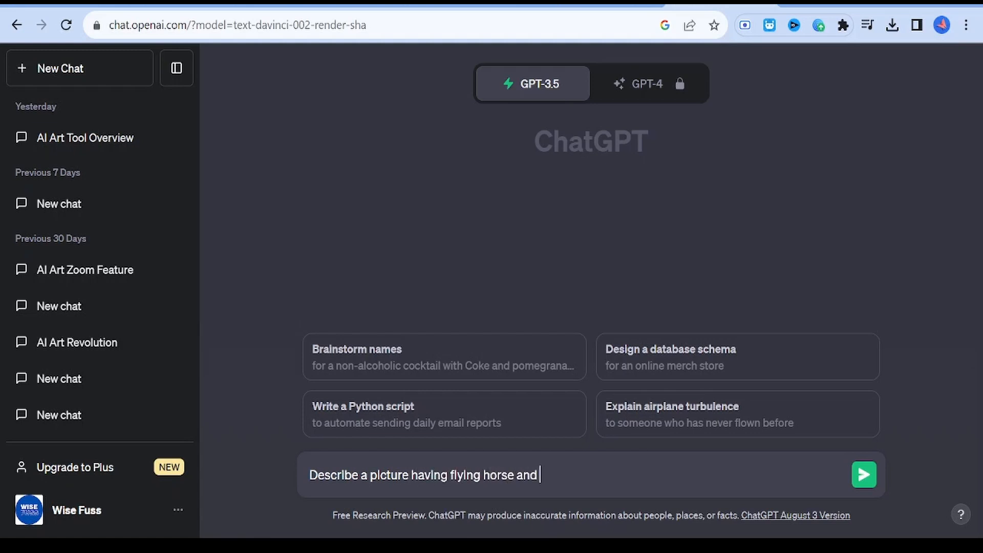
type("then superheroes like ")
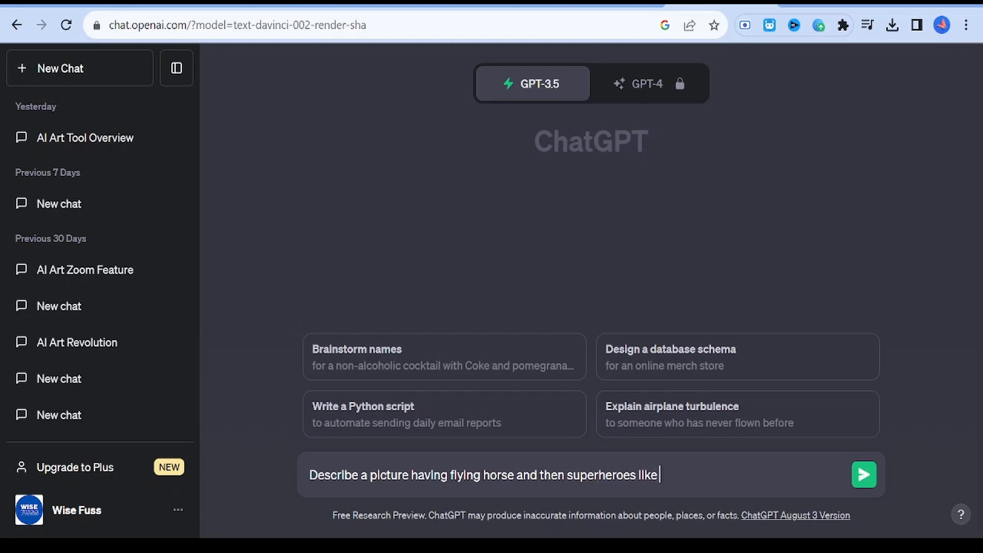
type("wonderwoman. sum")
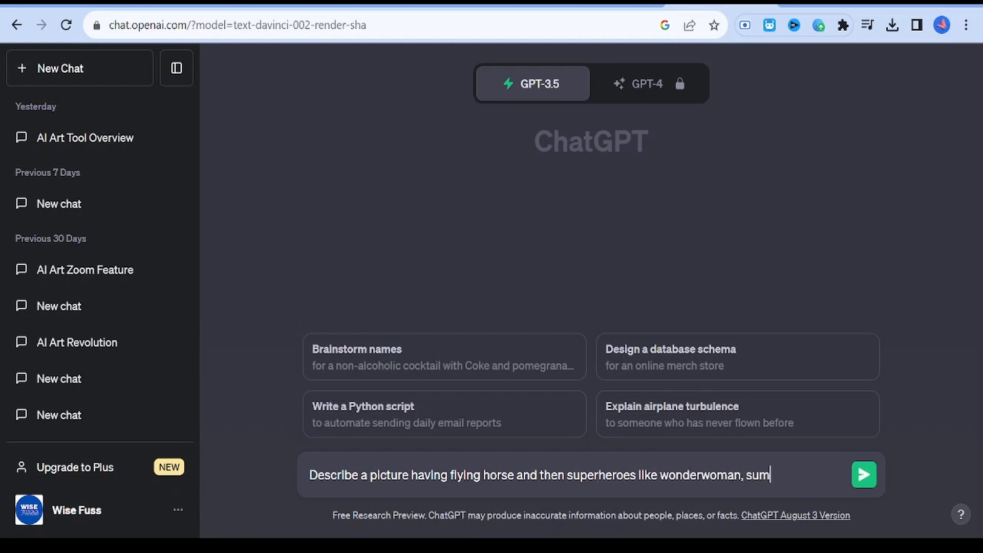
type("per m")
type("man etc in it")
key("Return")
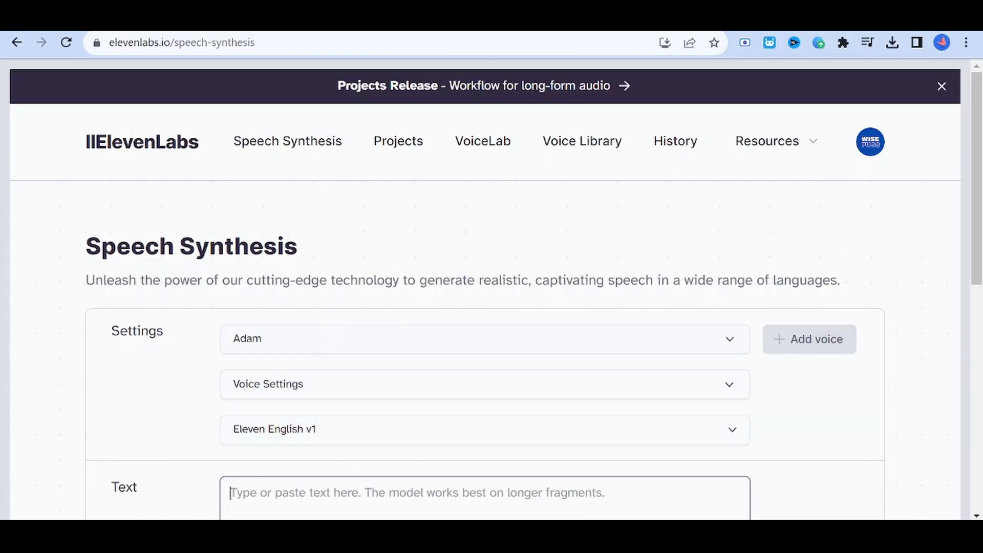
Step: In ElevenLabs, generate speech from the description beginning "In this captivating scene, the azure sky stretches endlessly"
type("In this captivating scene, the azure sky stretches endlessly, adorned with wisps of cotton-like clouds that lazily drift along the horizon. Bathed in the warm, golden light of a setting sun, a majestic flying horse soars through the heavens. Its glossy coat gleams with an ethereal sheen, shimmering in hues of midnight blue and silver, as if it were woven from stardust itself.")
scroll(485, 286, "down", 4)
scroll(452, 347, "down", 5)
left_click(452, 347)
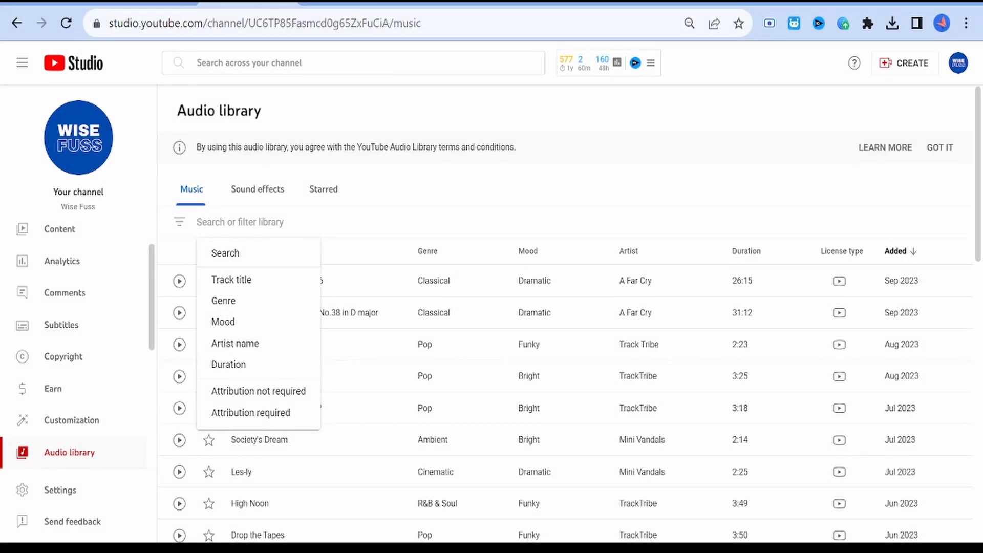
Step: In YouTube Studio's audio library, filter the music by the text "dramatic" and by mood, including Bright and Dramatic
type("dramatic")
key("Return")
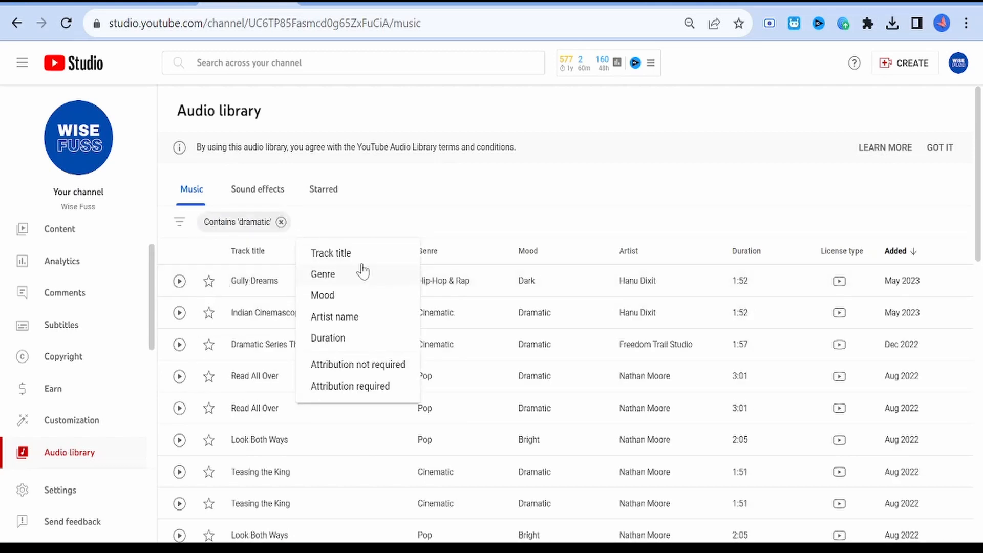
left_click(359, 262)
left_click(406, 227)
left_click(332, 296)
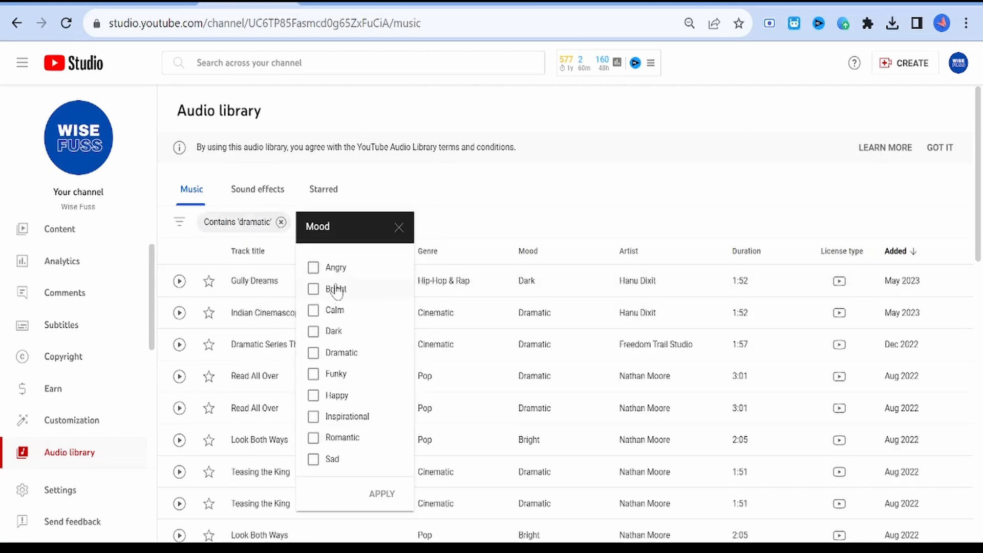
left_click(313, 352)
left_click(313, 416)
left_click(382, 494)
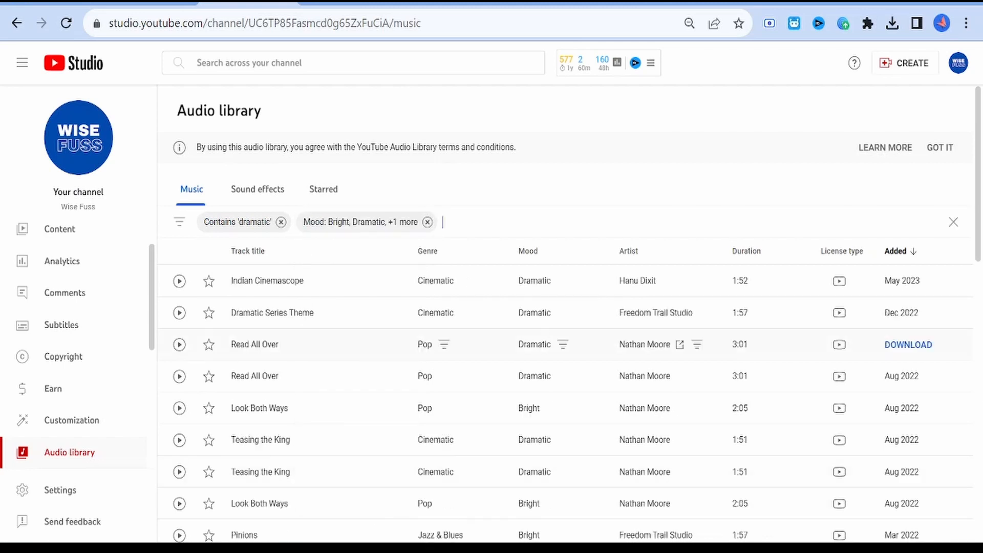
Step: Preview the "Dramatic Series Theme" track and download it
left_click(180, 313)
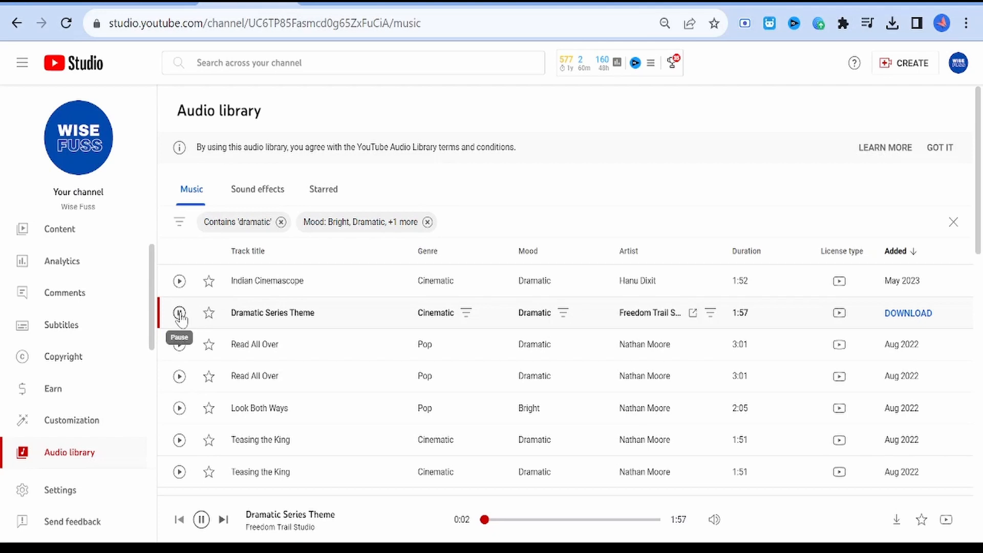
left_click(181, 314)
left_click(908, 313)
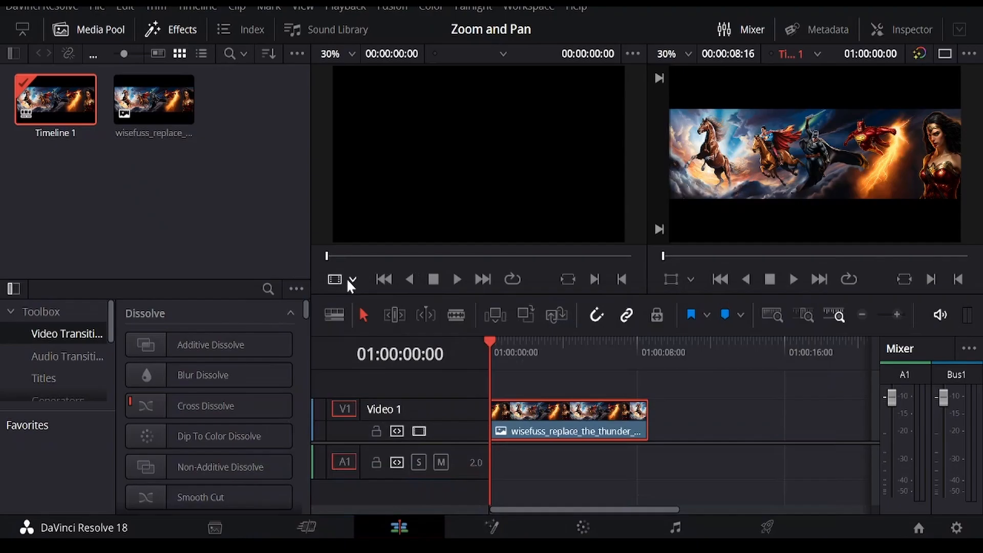
Step: In DaVinci Resolve, enable the clip's transform controls, add Zoom and Position keyframes at its start and show the keyframes on the timeline
left_click(352, 279)
left_click(670, 279)
left_click(897, 23)
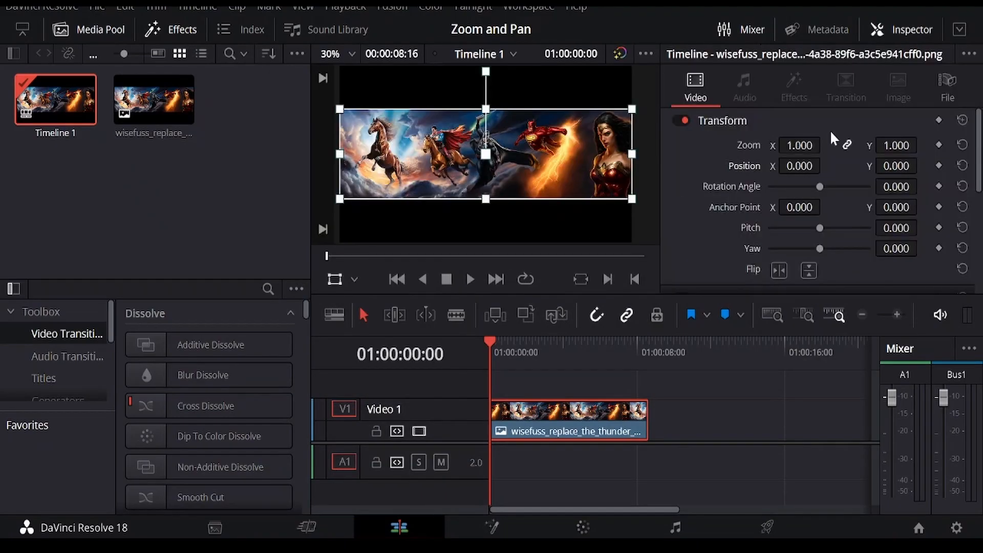
left_click(938, 144)
left_click(636, 429)
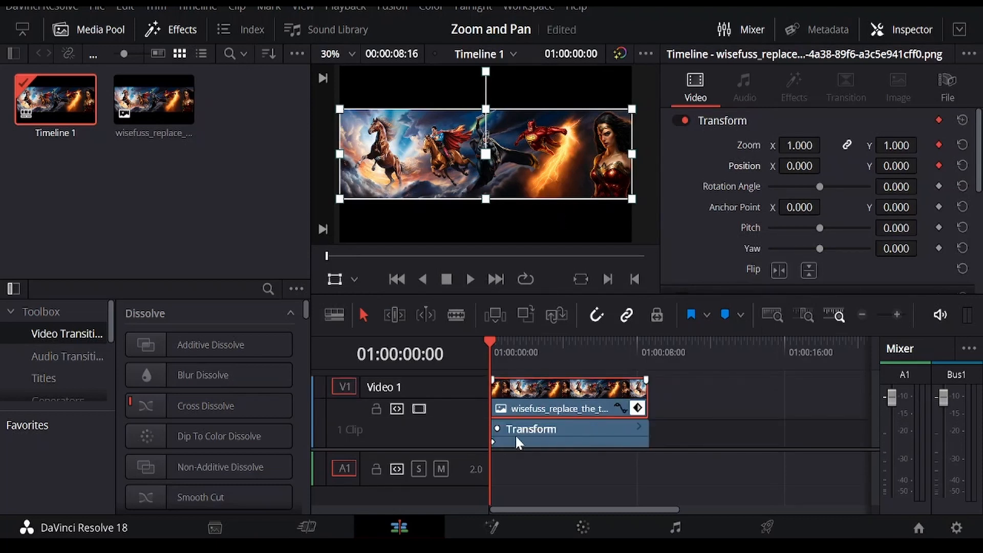
Step: Enlarge the picture in the viewer to a zoom of about 3.02 by 3.14 and move it to about X -772, Y -70
left_click_drag(339, 109, 71, 70)
mouse_move(485, 239)
left_mouse_down()
mouse_move(484, 255)
mouse_move(483, 242)
left_mouse_up()
left_click_drag(436, 178, 552, 185)
left_click_drag(328, 76, 161, 23)
left_click_drag(440, 131, 366, 154)
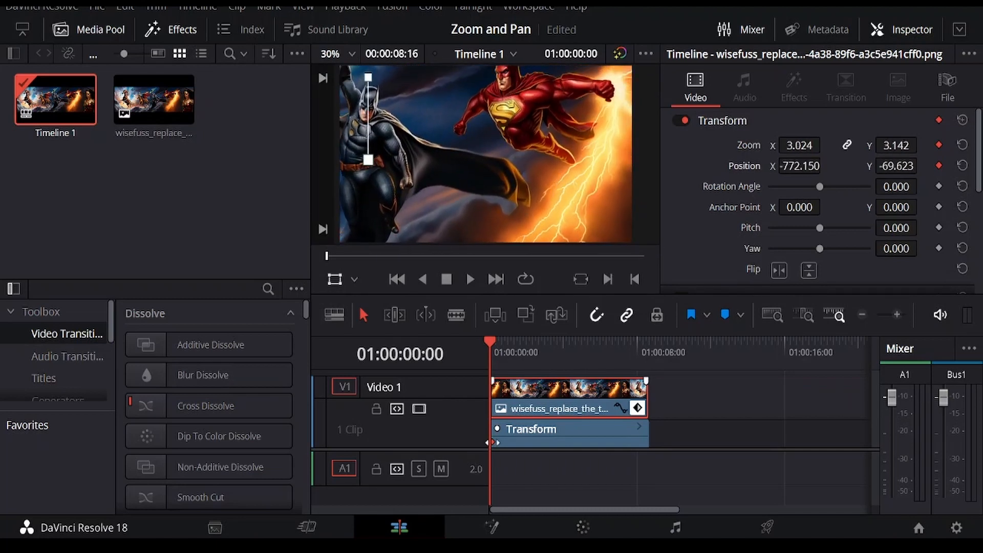
Step: Move the keyframe near the clip's end, set the starting frame on the horse at about X 1887, Y -766, and play the pan
left_click_drag(489, 441, 635, 442)
left_click_drag(489, 201, 817, 248)
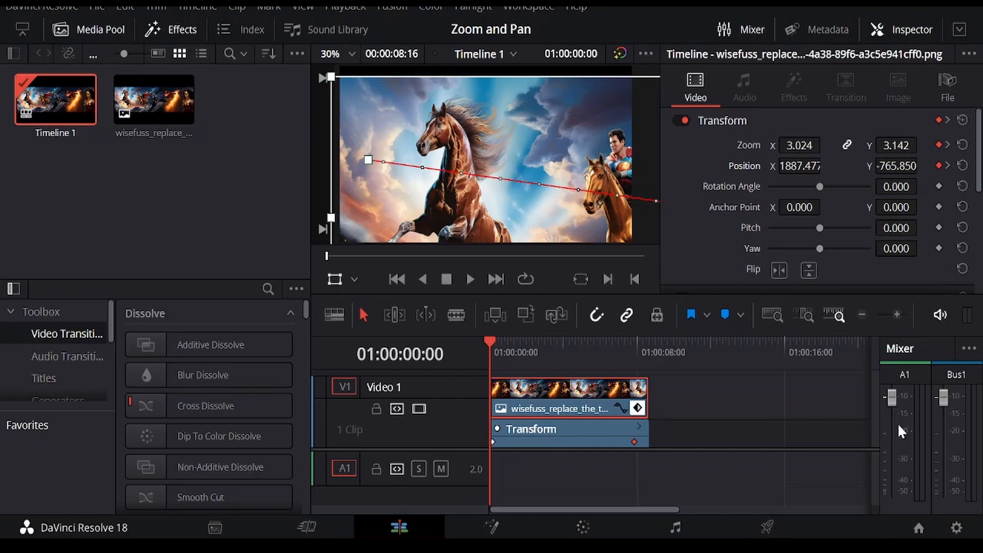
left_click(901, 29)
left_click(793, 279)
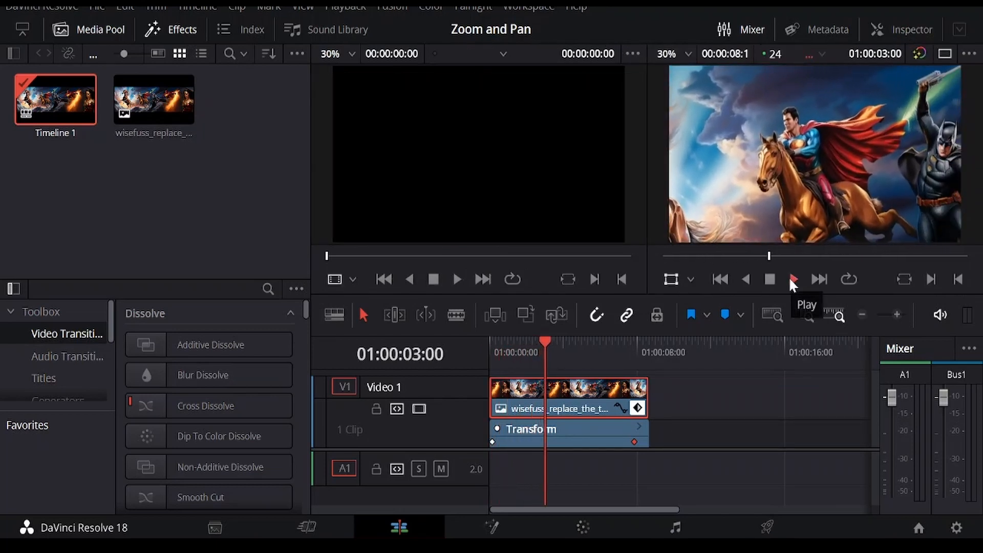